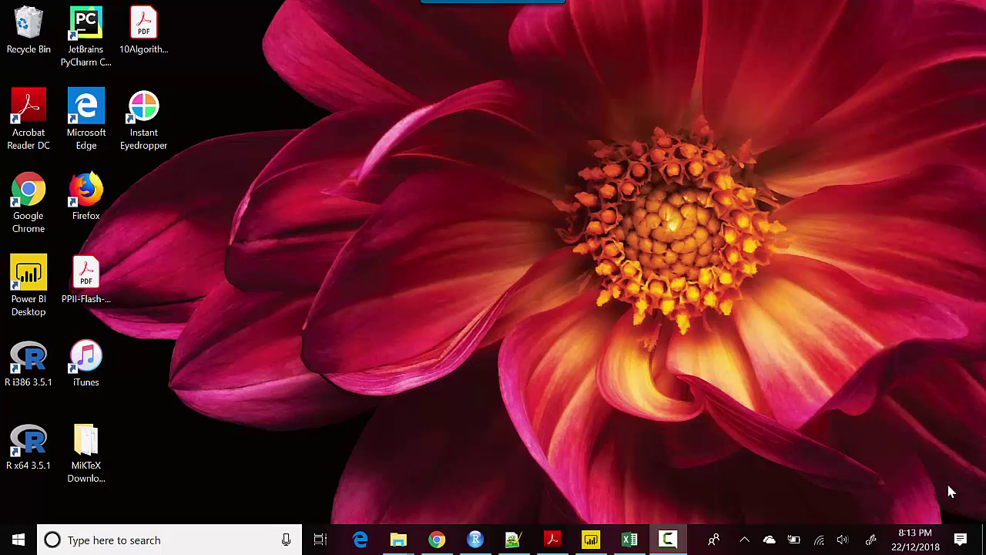
Review the Excel movie sheet's columns, selecting the blank Opening cells A3:A18 below JANUARY
click(629, 539)
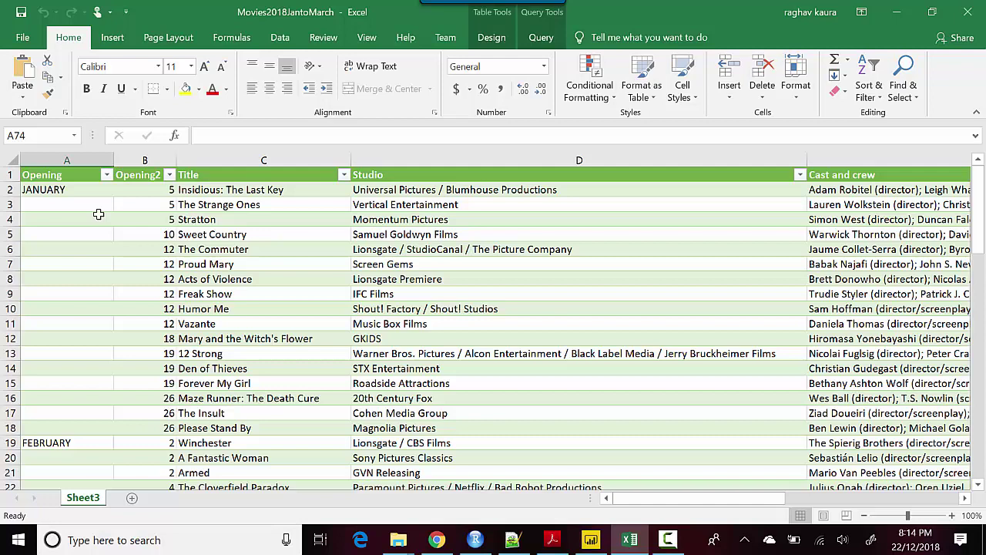
click(124, 392)
key(Down)
key(Down)
key(Down)
key(Down)
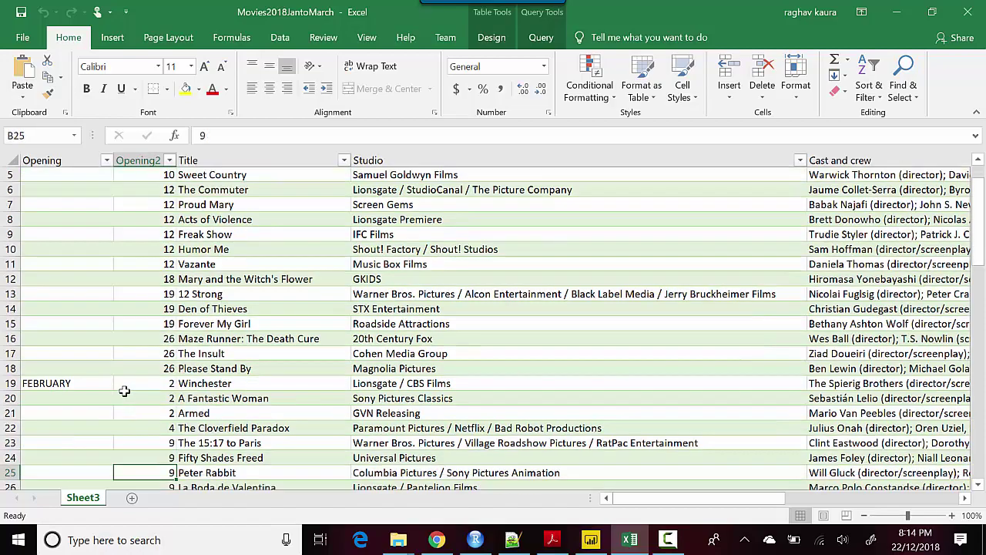
key(Down)
key(Down)
key(Down)
key(Down)
key(Down)
key(Down)
key(Down)
key(Up)
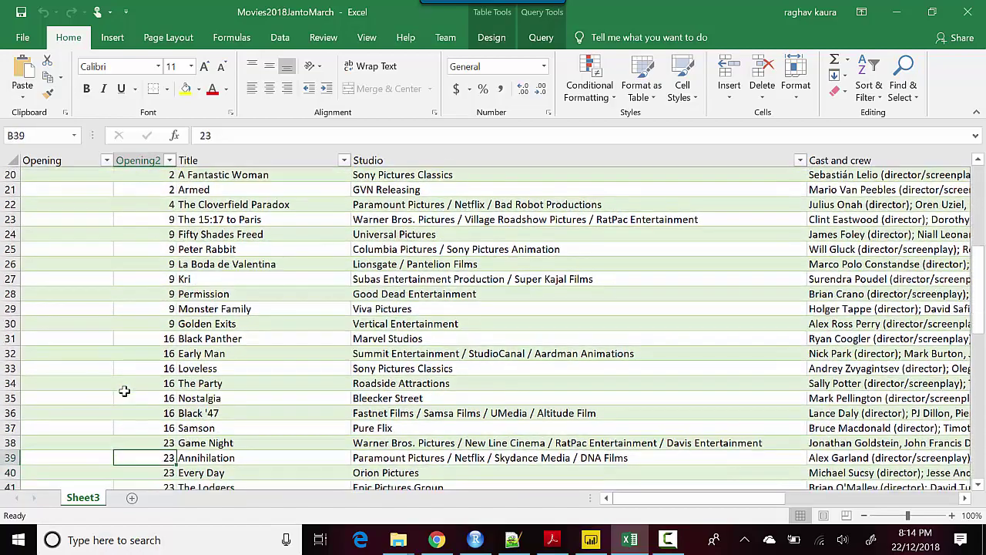
key(Up)
key(Up)
key(Up)
key(Up)
key(Up)
key(Up)
key(Up)
key(Up)
key(Up)
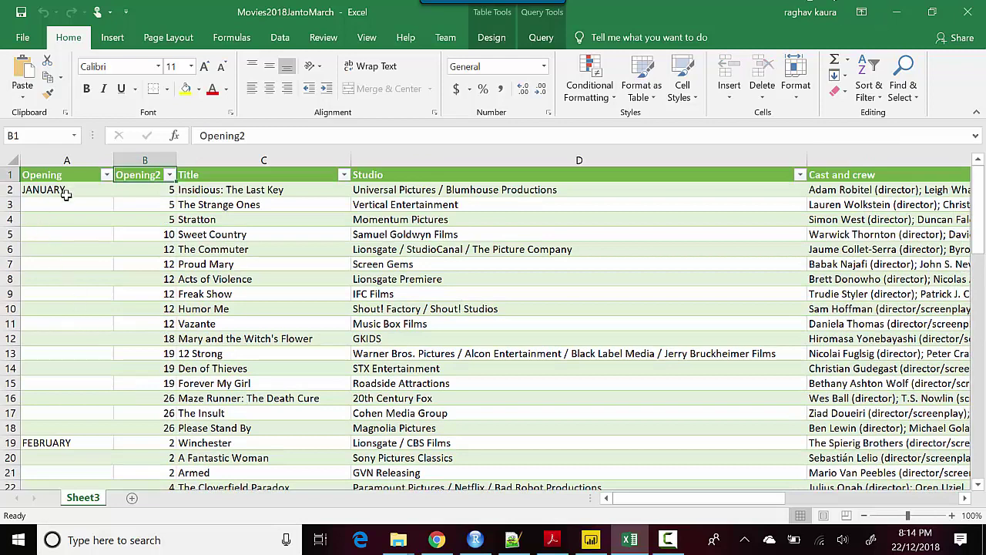
drag(66, 203, 93, 423)
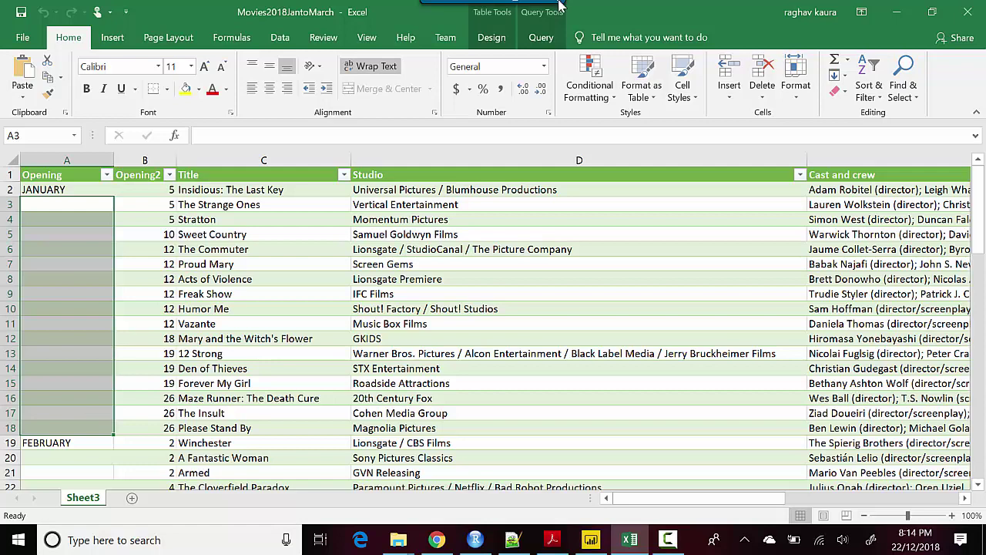
Minimize Excel, load the Movies2018JantoMarch workbook into Power BI, and tick Table_5 in Navigator
click(896, 12)
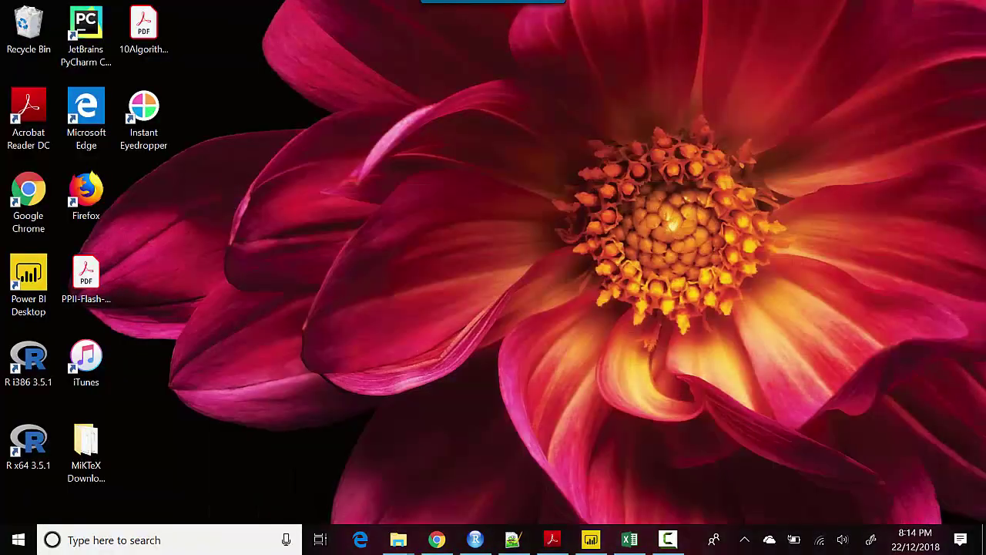
click(591, 542)
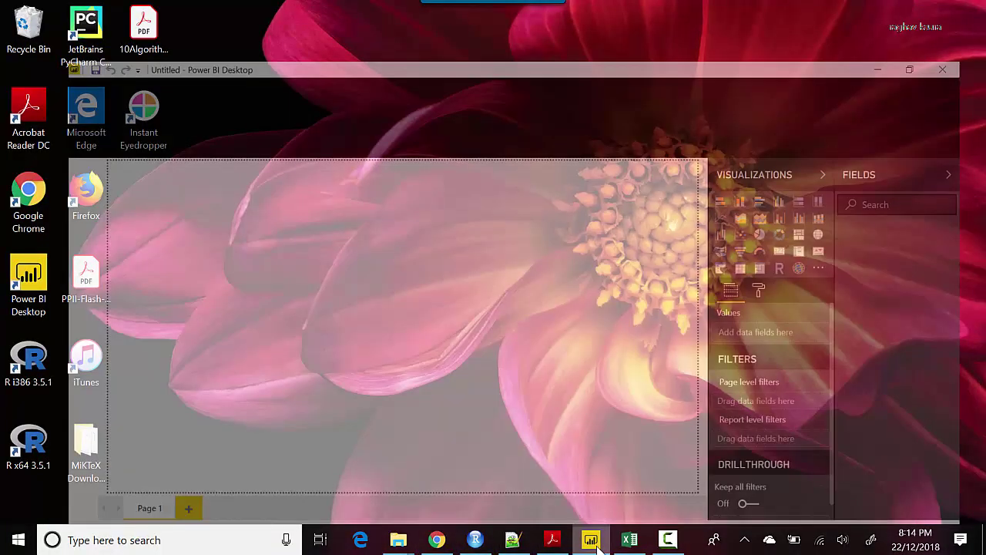
click(132, 86)
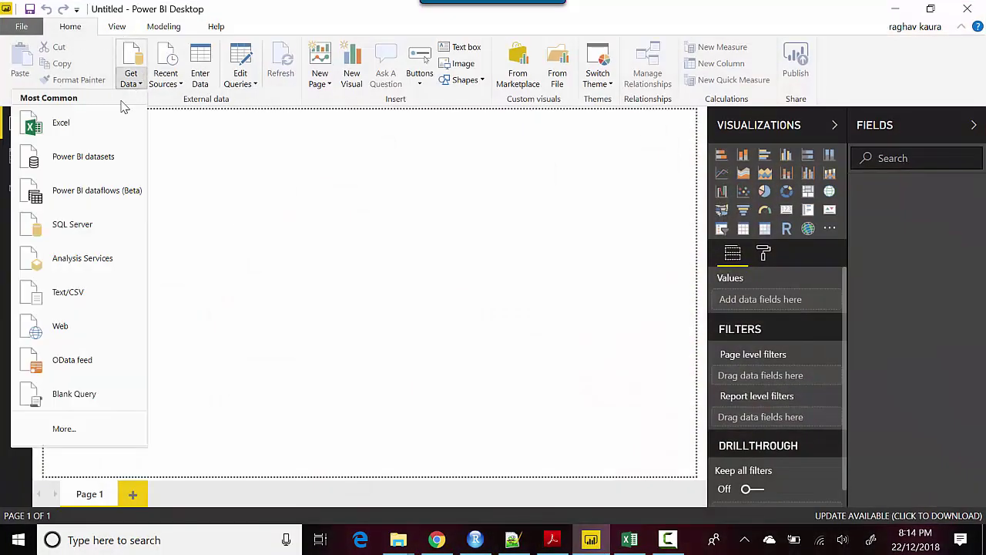
click(105, 124)
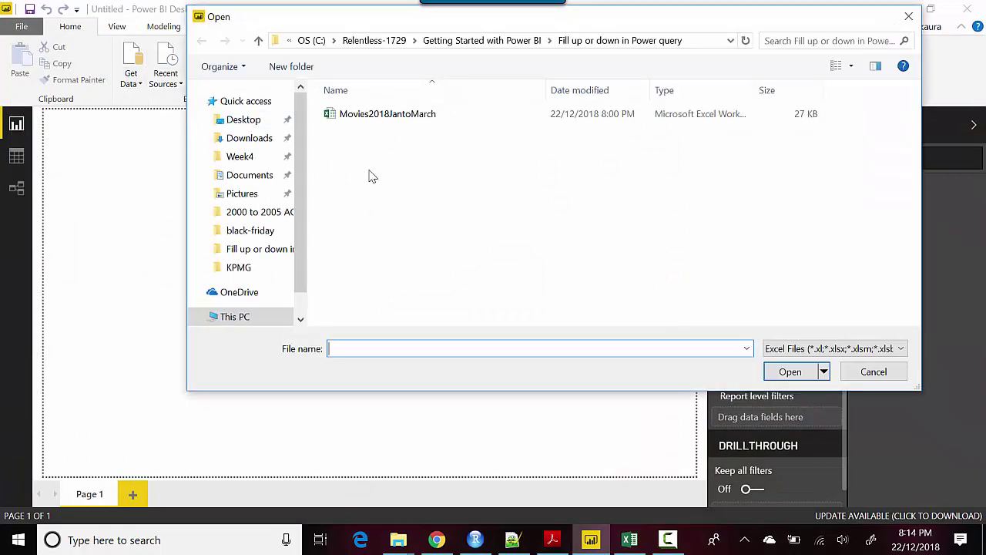
double_click(415, 115)
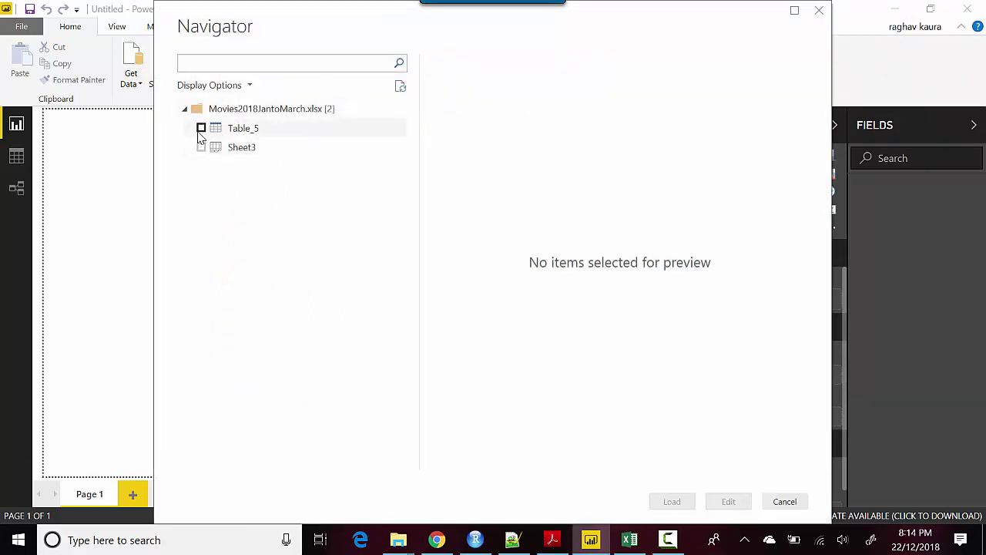
click(201, 128)
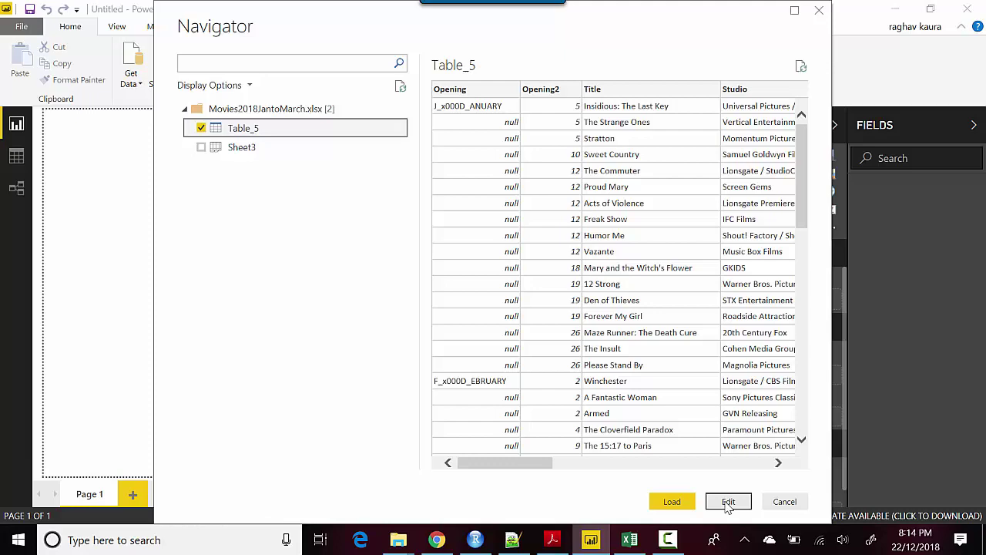
Open Table_5 in Power Query Editor and start a Replace Values on Opening for 'x000D_'
click(728, 501)
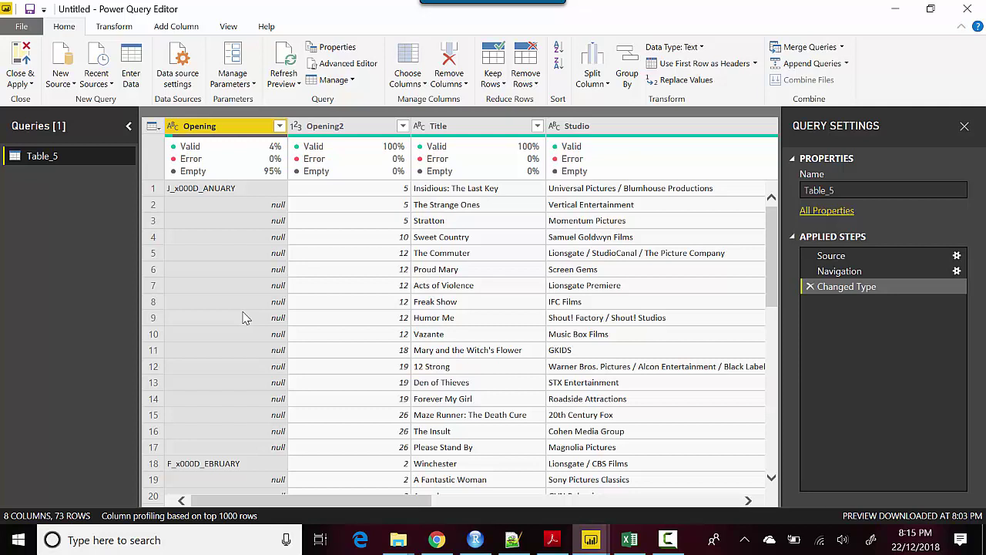
right_click(198, 131)
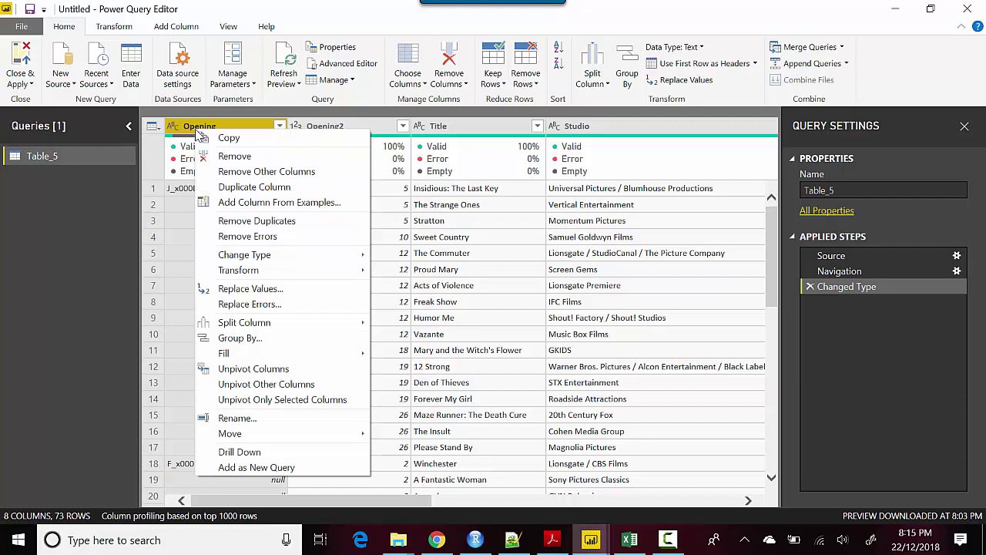
right_click(176, 128)
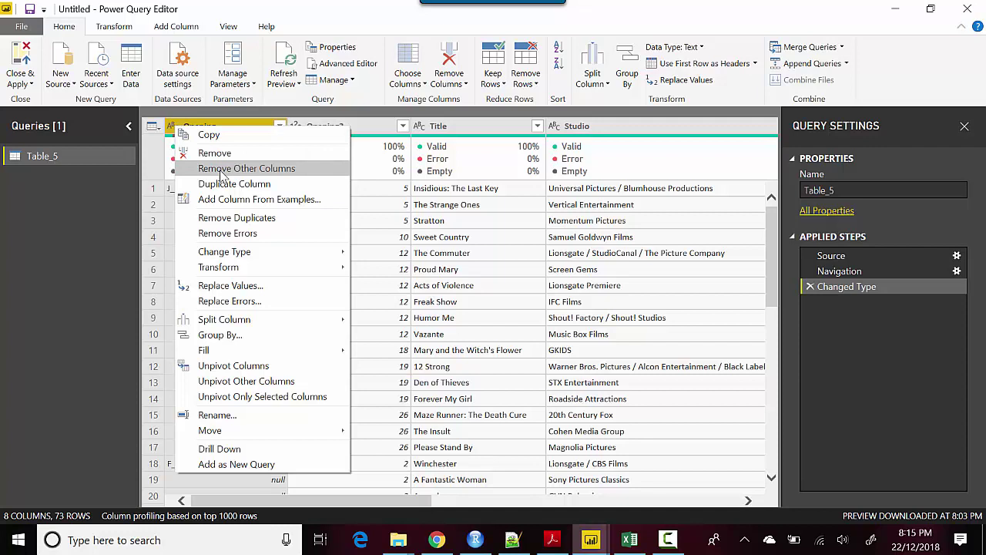
click(220, 286)
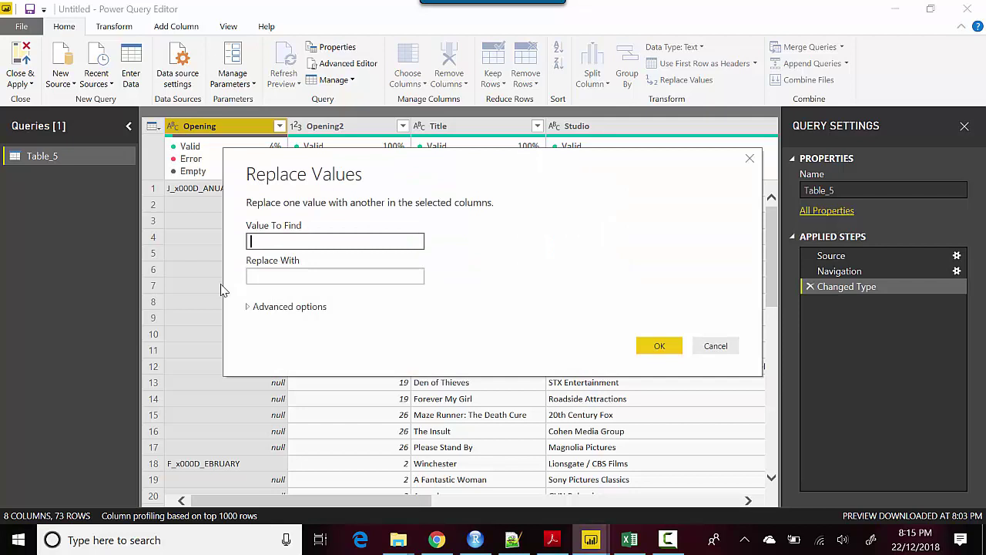
text(_x)
text(000D_)
Confirm removing the _x000D_ text, then fill the Opening months down into the empty rows
click(663, 345)
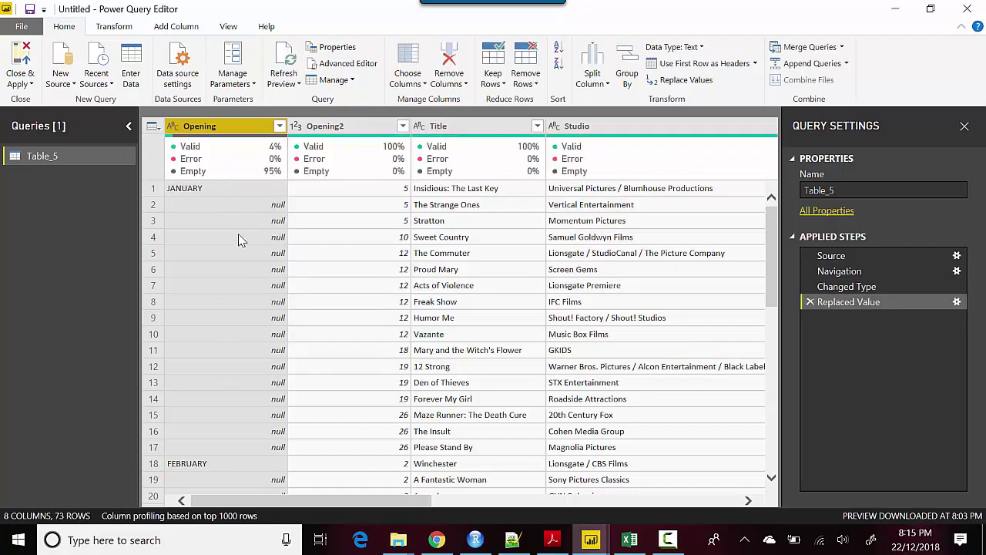
mouse_move(771, 378)
mouse_down()
mouse_move(771, 447)
mouse_move(766, 164)
mouse_up()
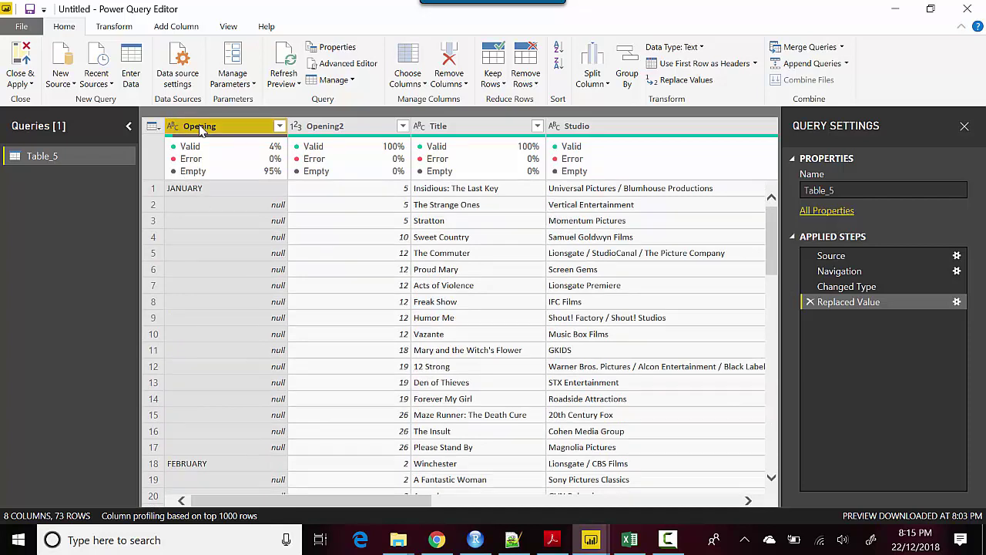
right_click(202, 131)
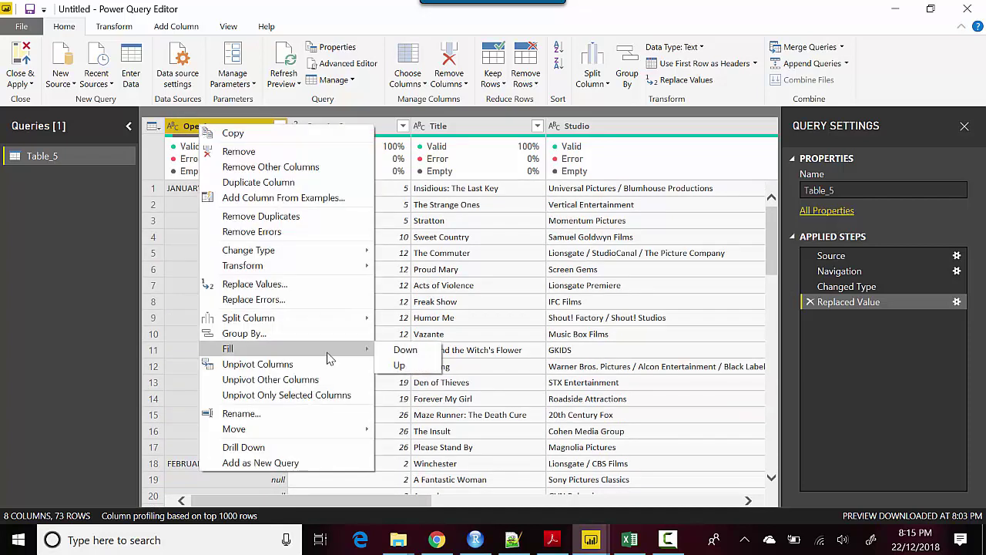
mouse_move(231, 348)
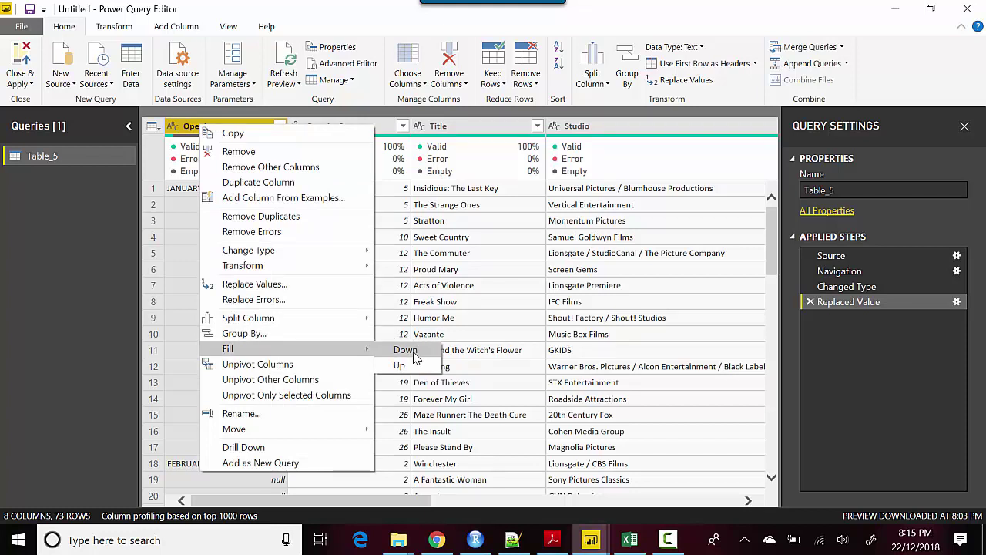
click(406, 350)
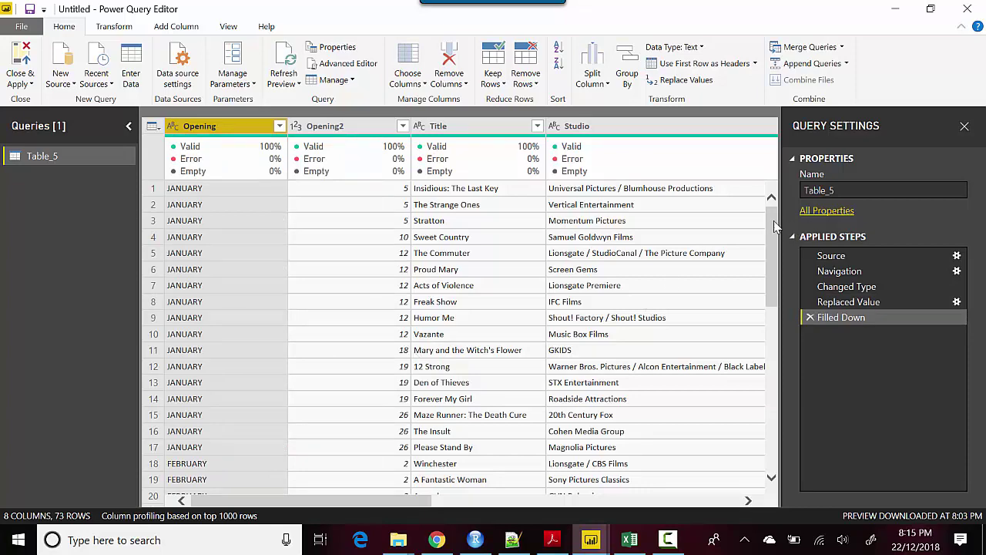
drag(774, 221, 782, 229)
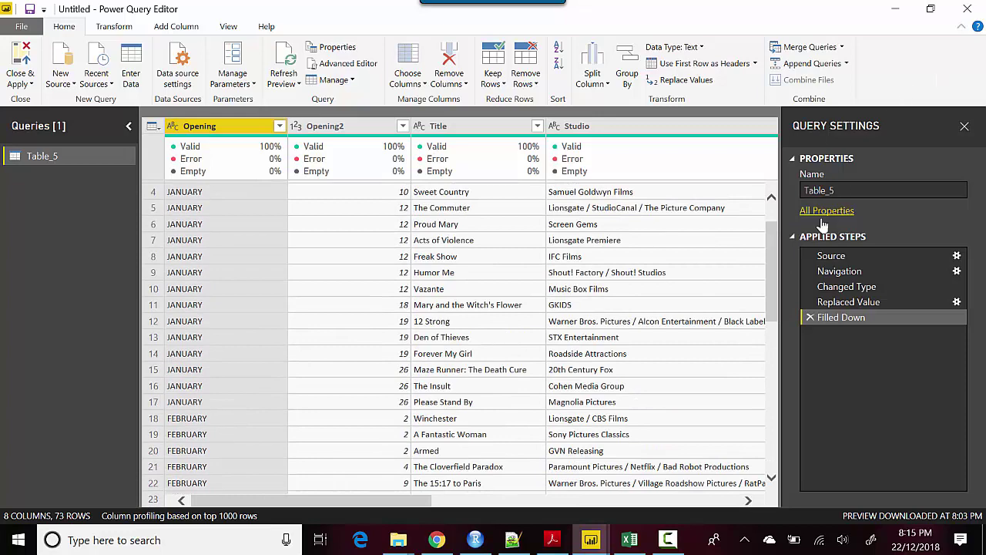
mouse_move(773, 230)
mouse_down()
mouse_move(767, 431)
mouse_move(764, 212)
mouse_up()
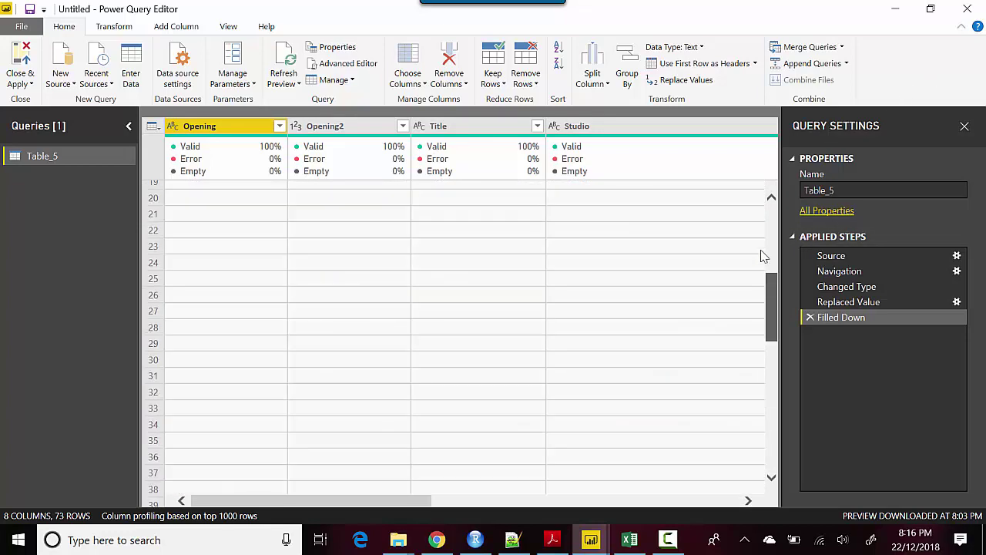
Delete the Filled Down step and fill the Opening column up instead
click(811, 318)
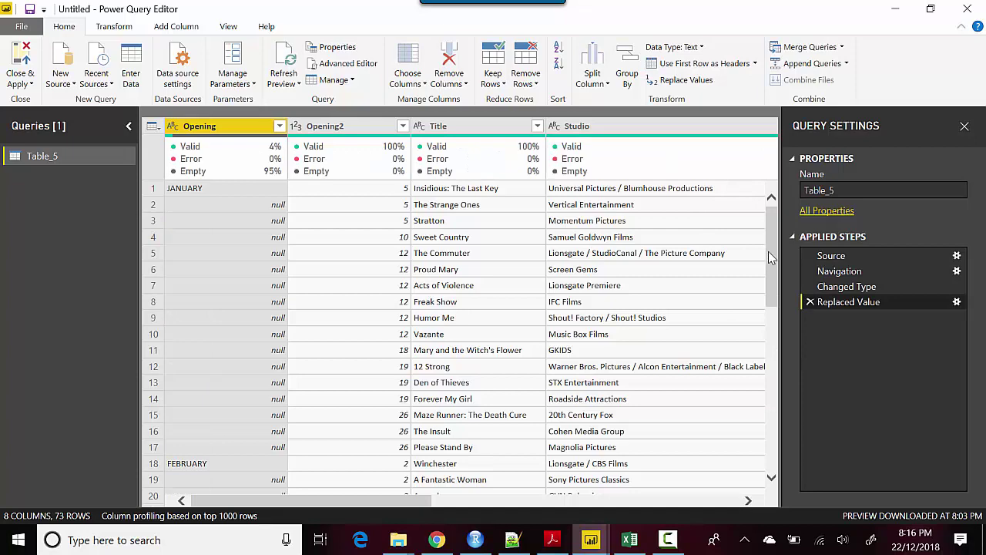
mouse_move(768, 251)
mouse_down()
mouse_move(777, 335)
mouse_move(788, 220)
mouse_up()
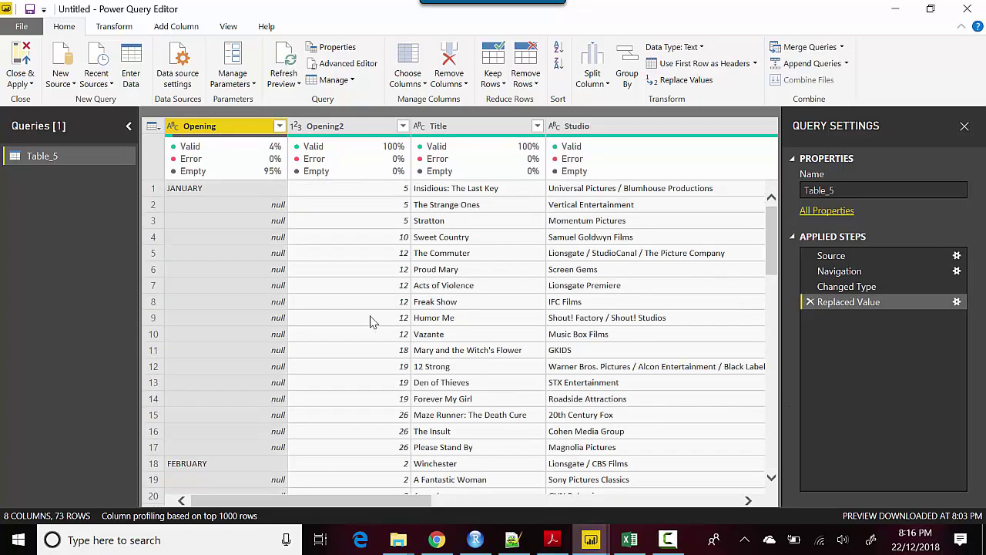
right_click(208, 128)
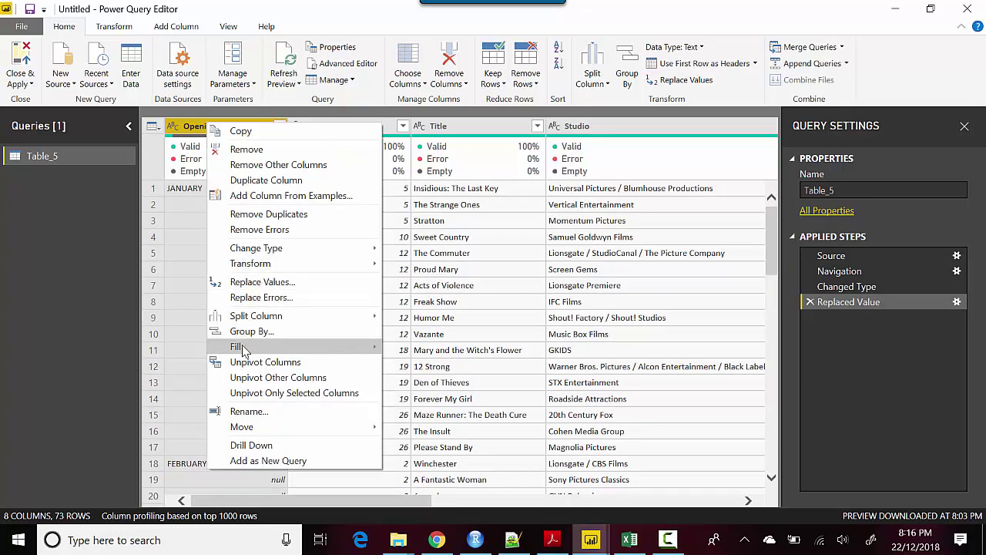
click(408, 366)
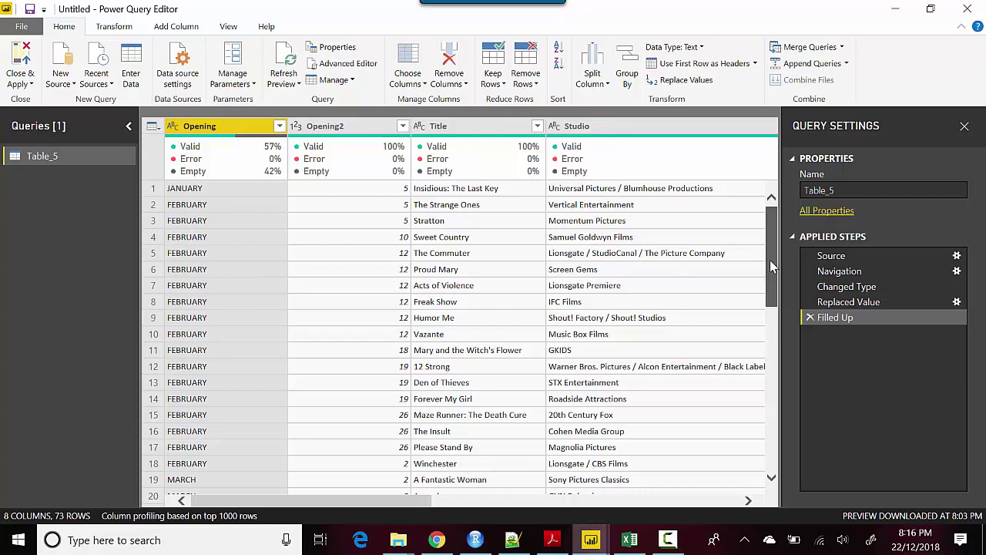
drag(769, 259, 772, 466)
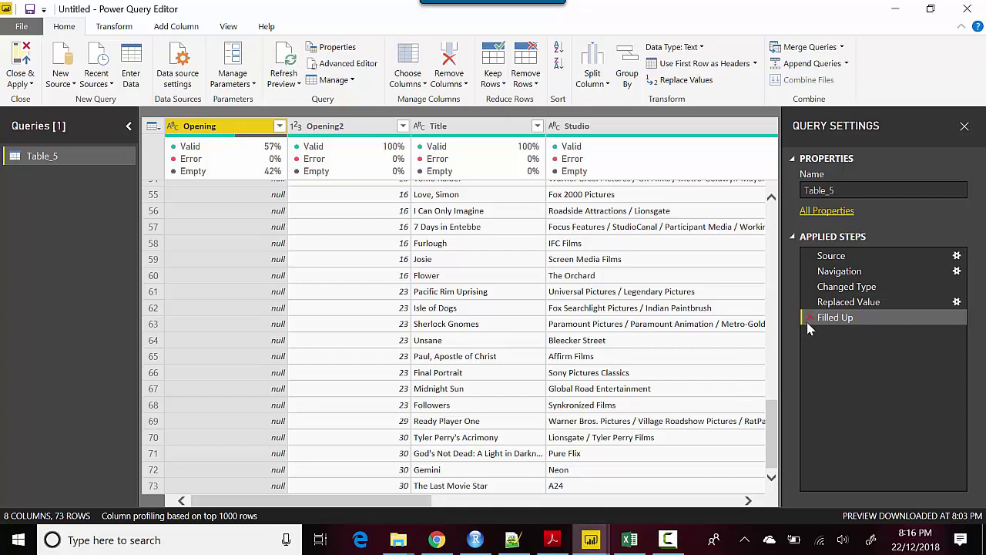
Delete the Filled Up step and fill Opening down again with JANUARY, FEBRUARY, MARCH
key(Delete)
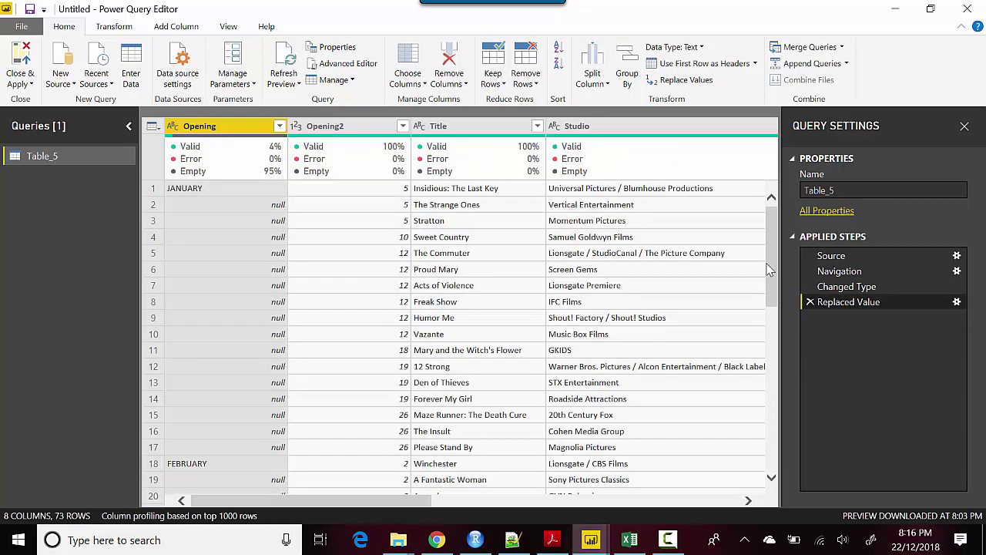
right_click(208, 123)
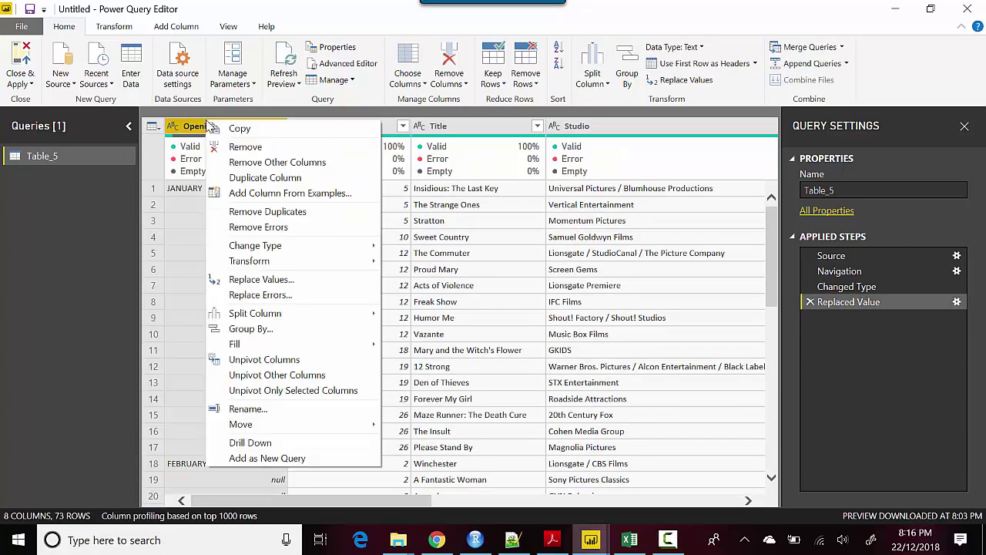
mouse_move(235, 344)
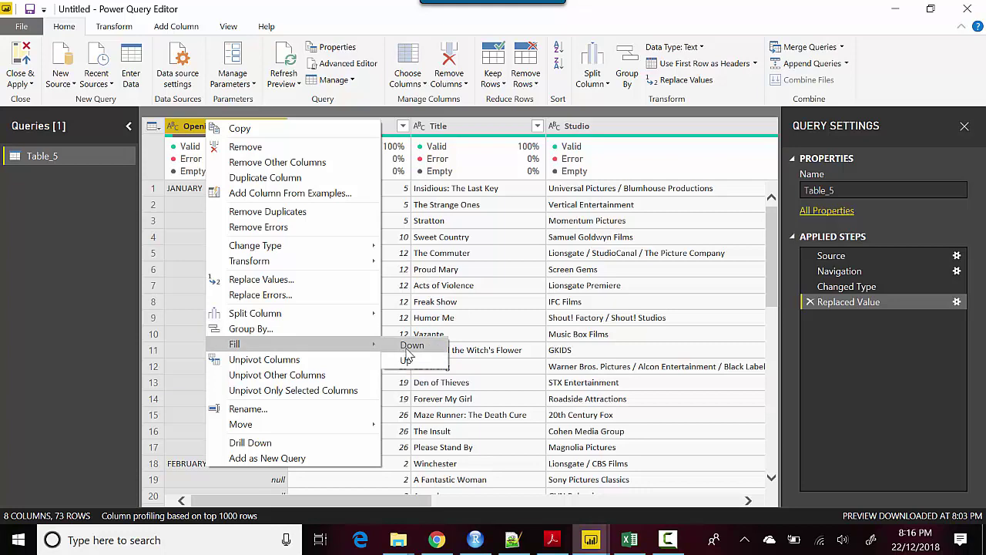
click(406, 346)
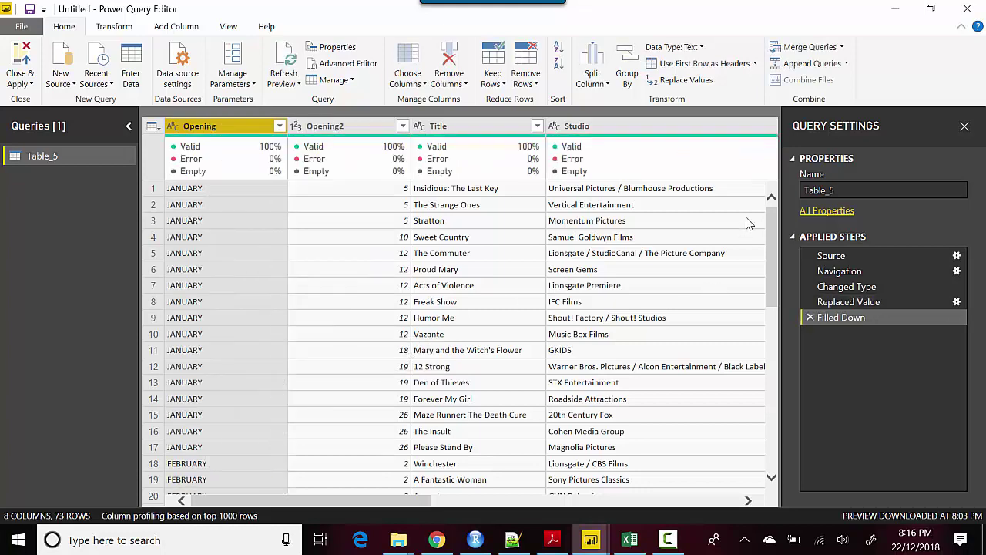
mouse_move(771, 254)
mouse_down()
mouse_move(772, 407)
mouse_move(771, 248)
mouse_up()
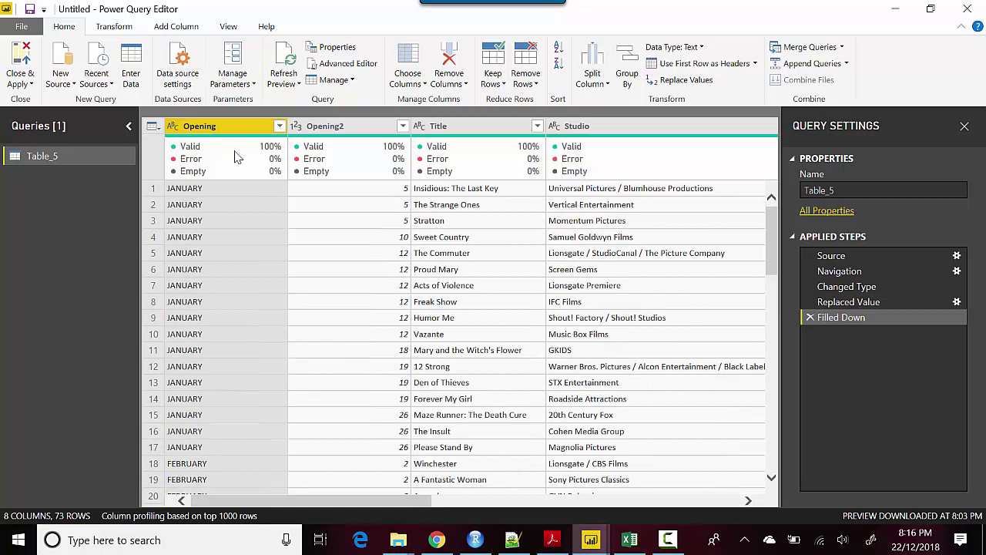